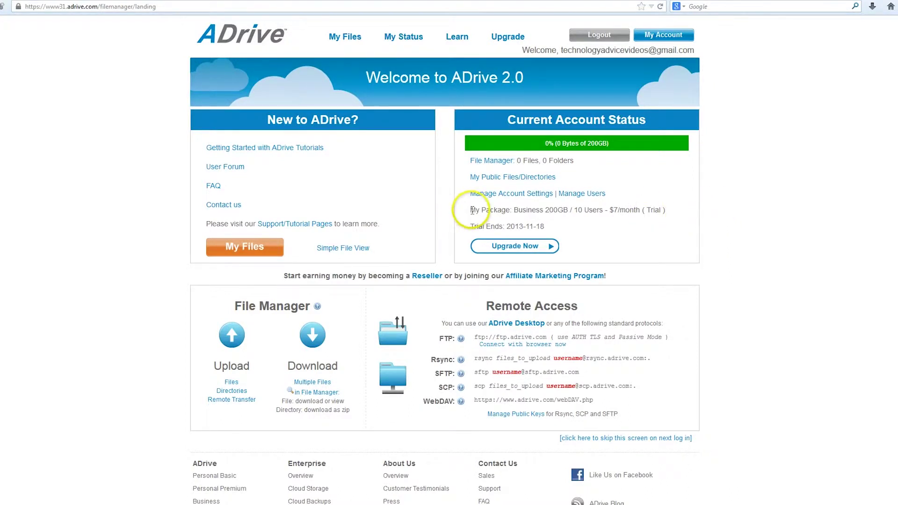
Step: Look over the package and plan details, then open the web file manager at the root of My Files
{"action": "left_click_drag", "start_coordinate": [469, 209], "coordinate": [646, 210]}
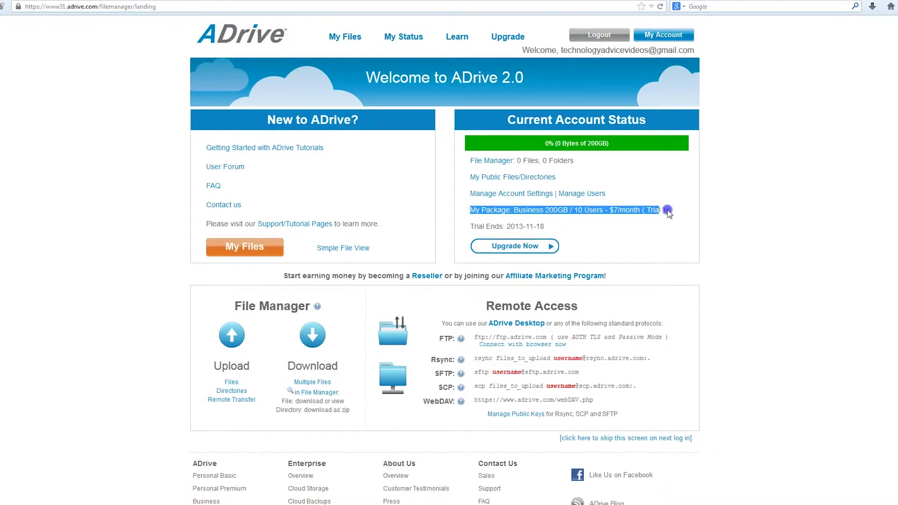
{"action": "left_click", "coordinate": [673, 216]}
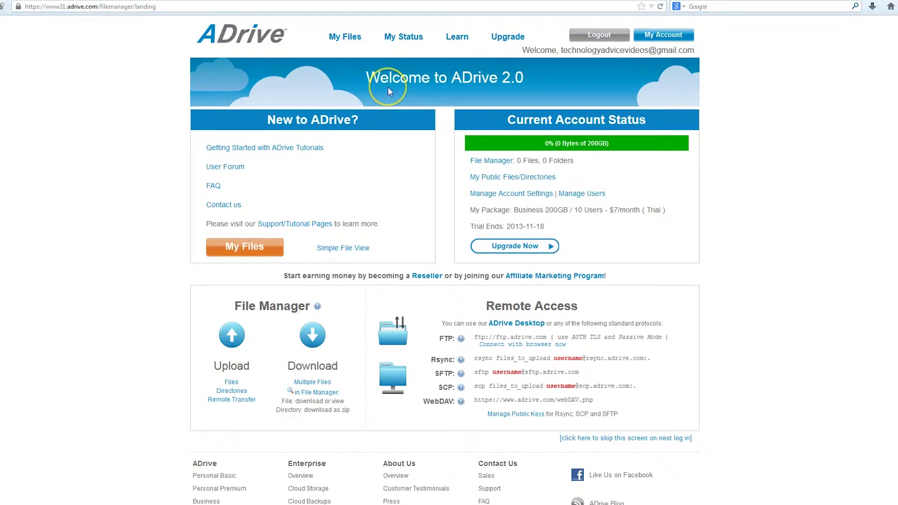
{"action": "left_click", "coordinate": [347, 40]}
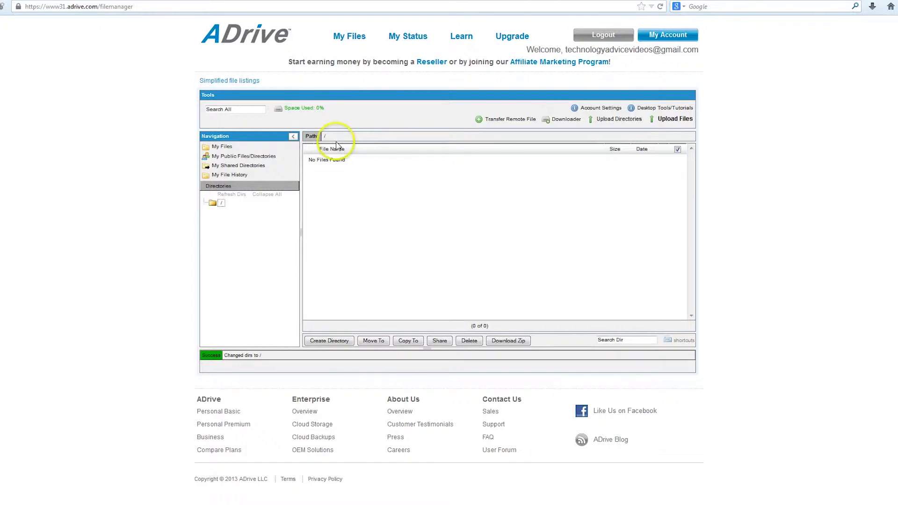
{"action": "left_click", "coordinate": [226, 147]}
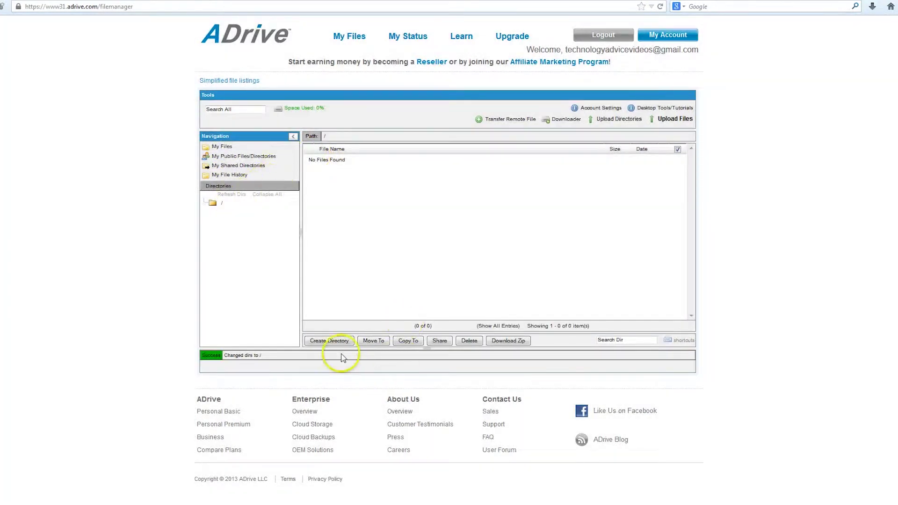
Step: Check My Shared Directories and the directory uploader, ending back at the empty root folder
{"action": "left_click", "coordinate": [247, 167]}
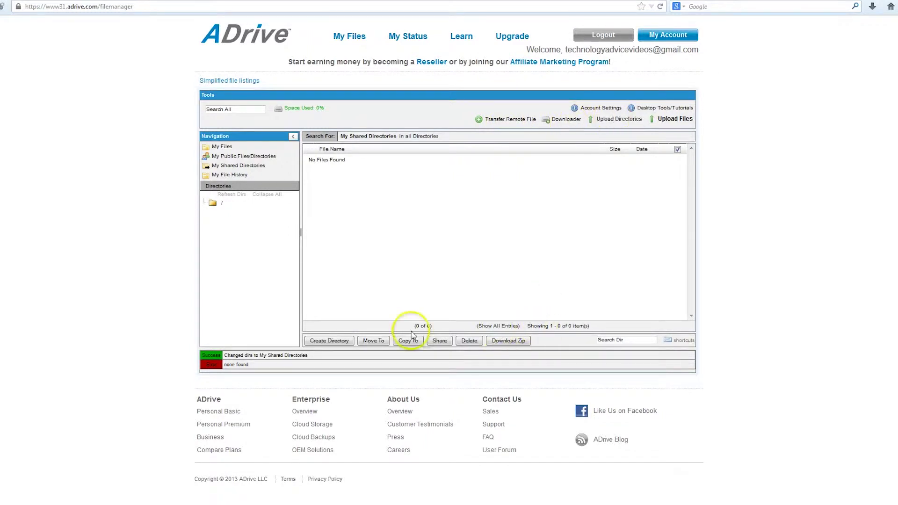
{"action": "left_click", "coordinate": [227, 147]}
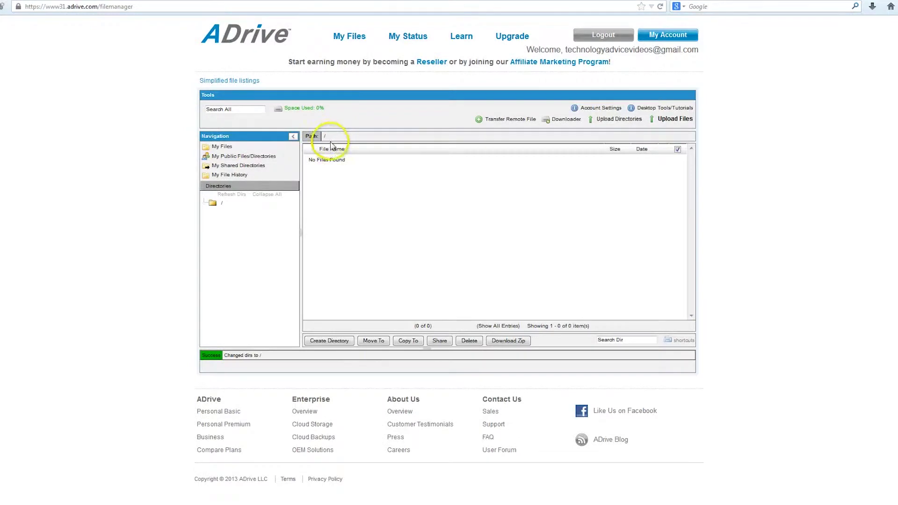
{"action": "left_click", "coordinate": [598, 120]}
{"action": "left_click", "coordinate": [197, 99]}
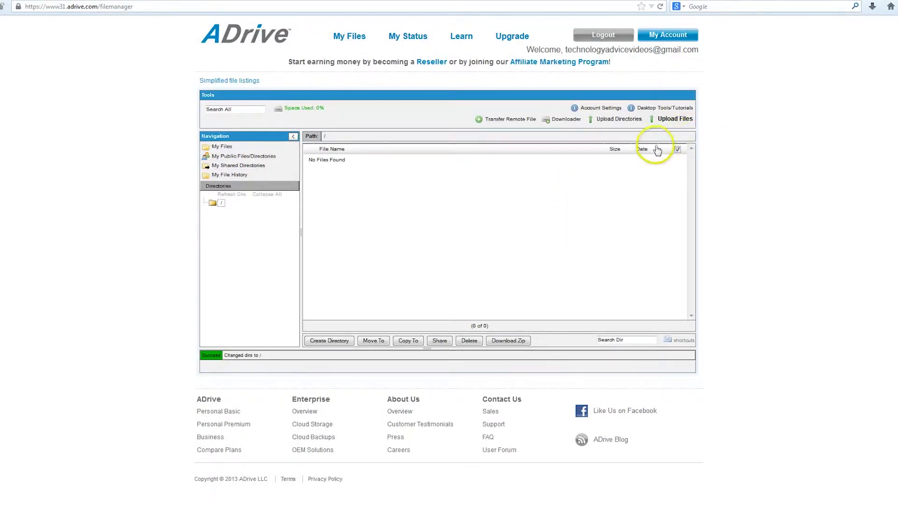
{"action": "left_click", "coordinate": [670, 123]}
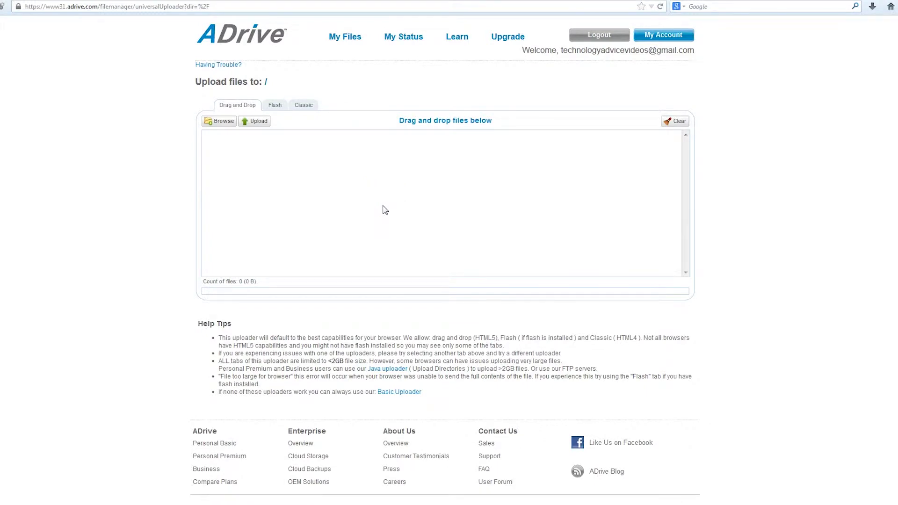
{"action": "left_click", "coordinate": [225, 121]}
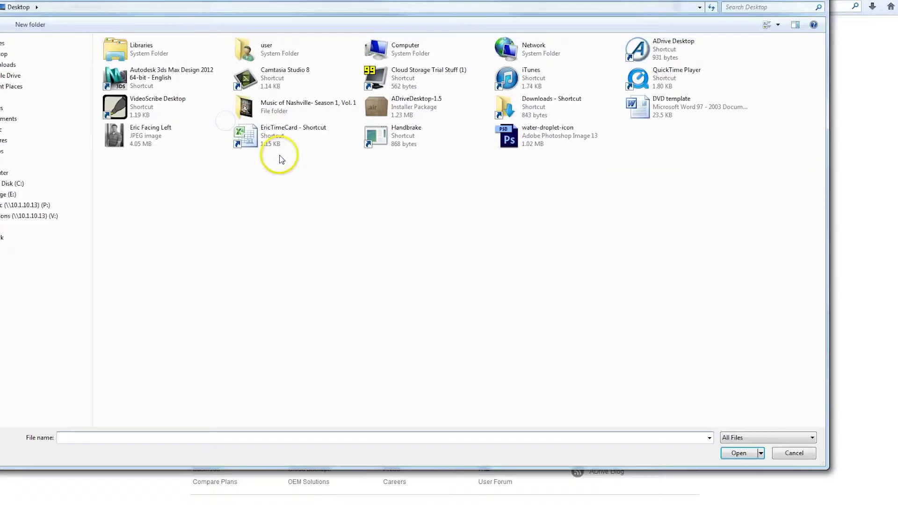
{"action": "left_click", "coordinate": [818, 2]}
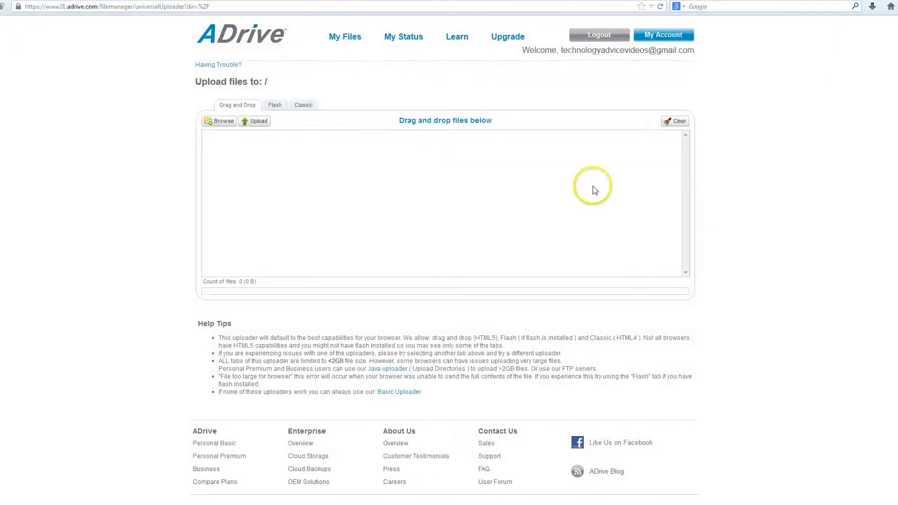
{"action": "left_click", "coordinate": [2, 6]}
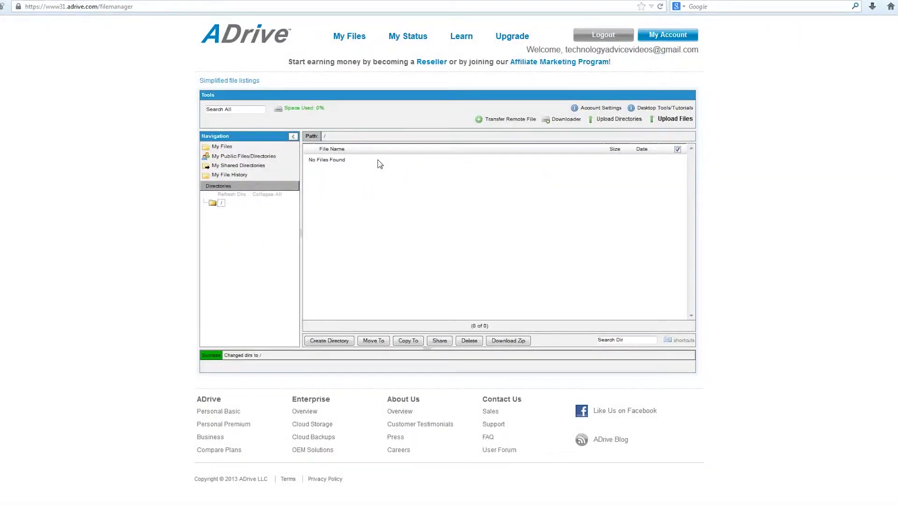
Step: Review the My Status welcome page, then go to the Getting Started with ADrive guide
{"action": "left_click", "coordinate": [408, 37]}
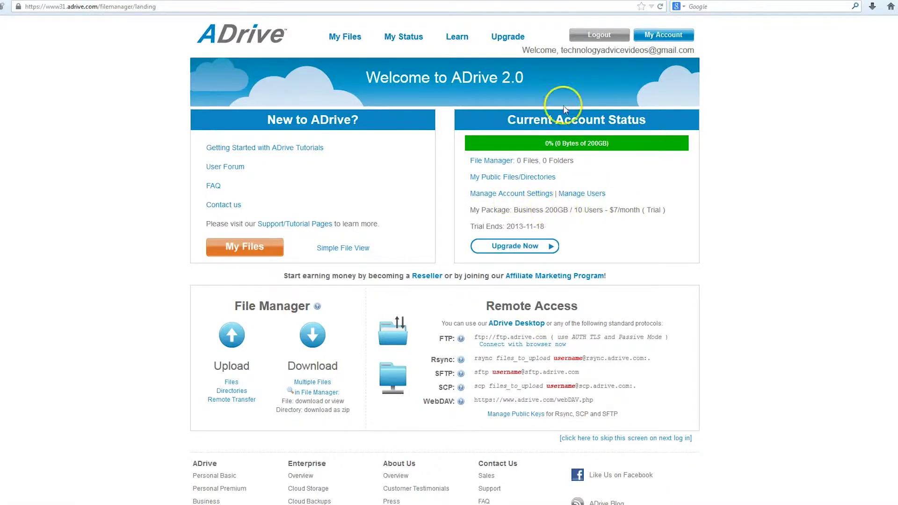
{"action": "left_click", "coordinate": [457, 37]}
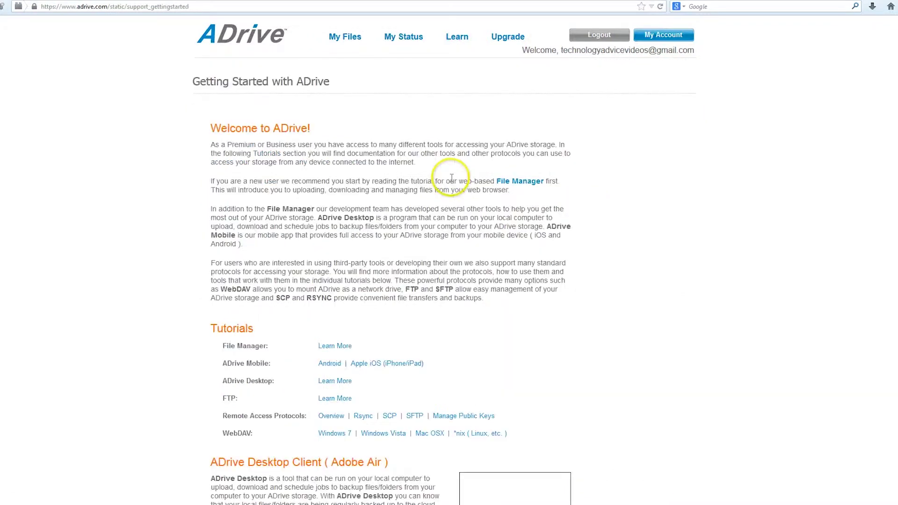
Step: Scroll through the Getting Started tutorials, including the desktop client section, and back to the top
{"action": "scroll", "coordinate": [169, 176], "scroll_direction": "down", "scroll_amount": 2}
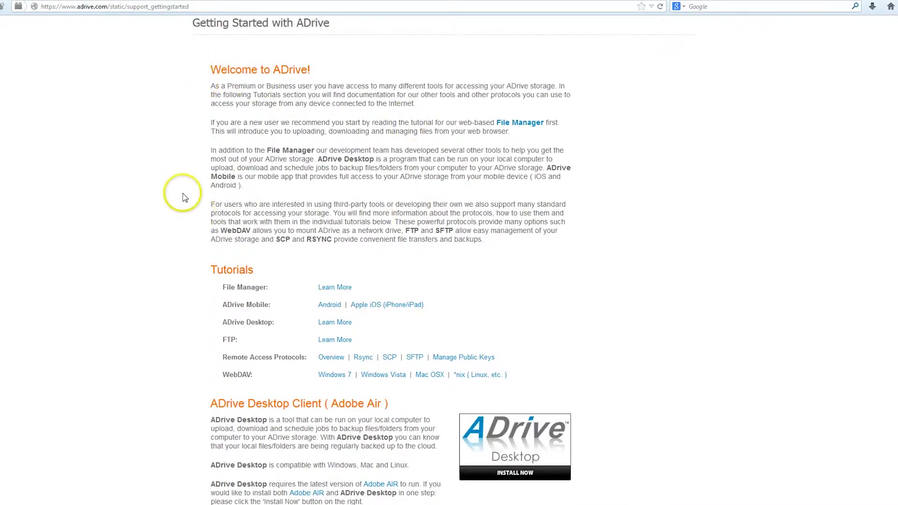
{"action": "scroll", "coordinate": [180, 194], "scroll_direction": "down", "scroll_amount": 4}
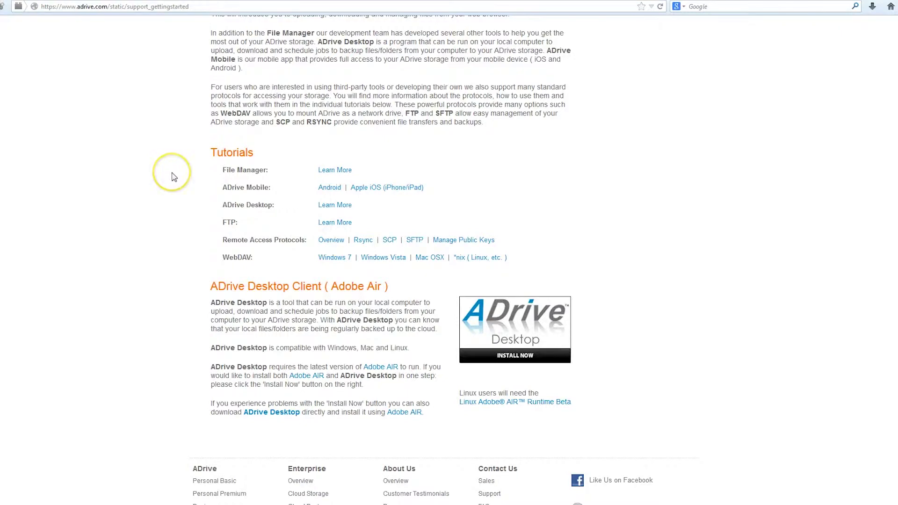
{"action": "scroll", "coordinate": [172, 176], "scroll_direction": "up", "scroll_amount": 4}
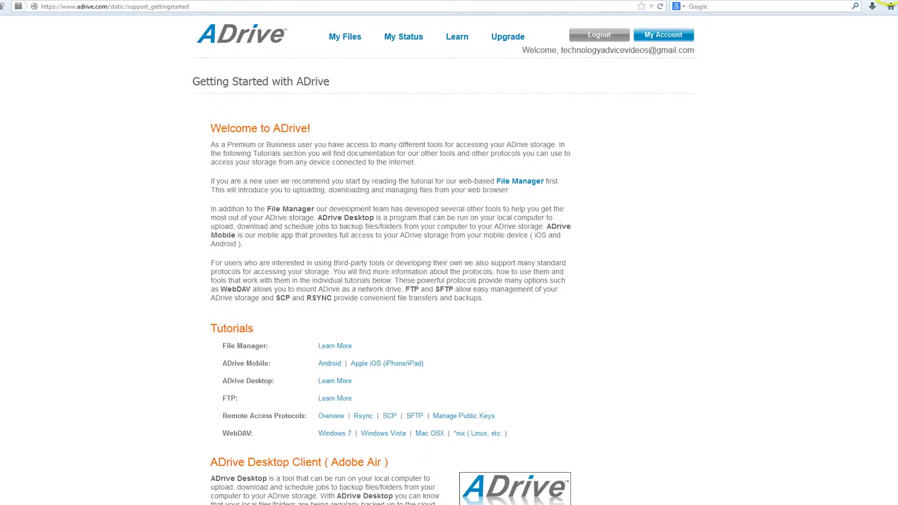
Step: Launch the ADrive Desktop app from its desktop shortcut and bring its window into focus
{"action": "left_click", "coordinate": [889, 1]}
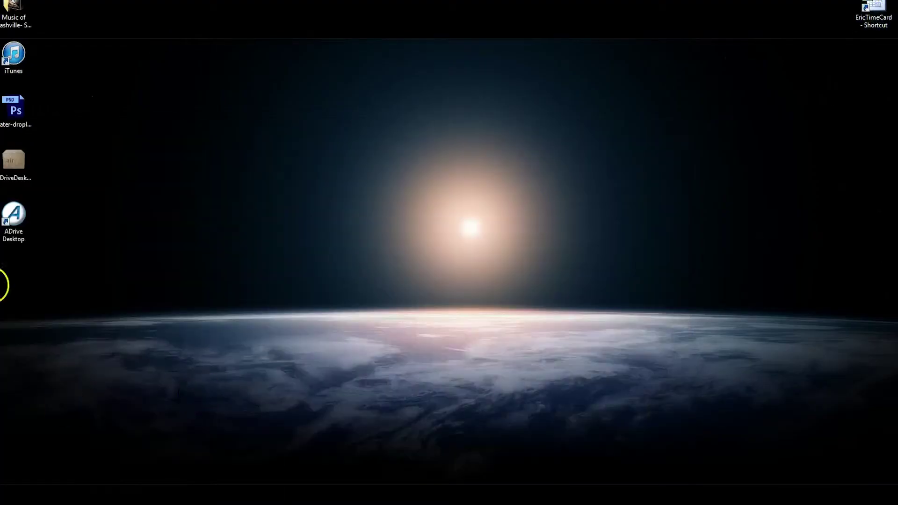
{"action": "double_click", "coordinate": [14, 215]}
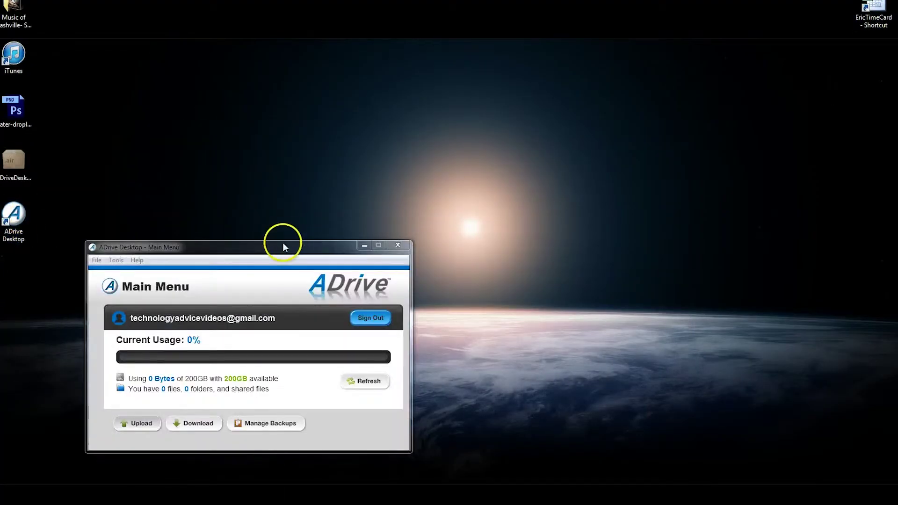
{"action": "left_click_drag", "start_coordinate": [283, 245], "coordinate": [480, 86]}
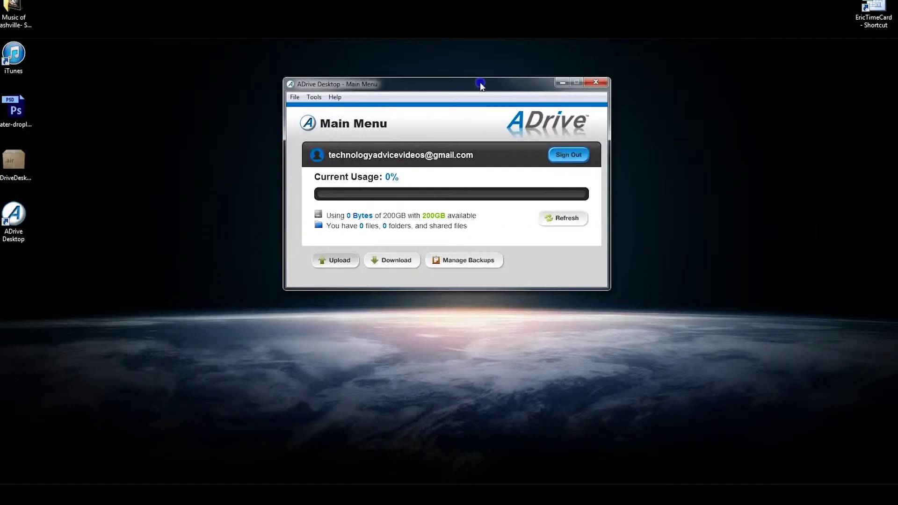
{"action": "left_click", "coordinate": [18, 236]}
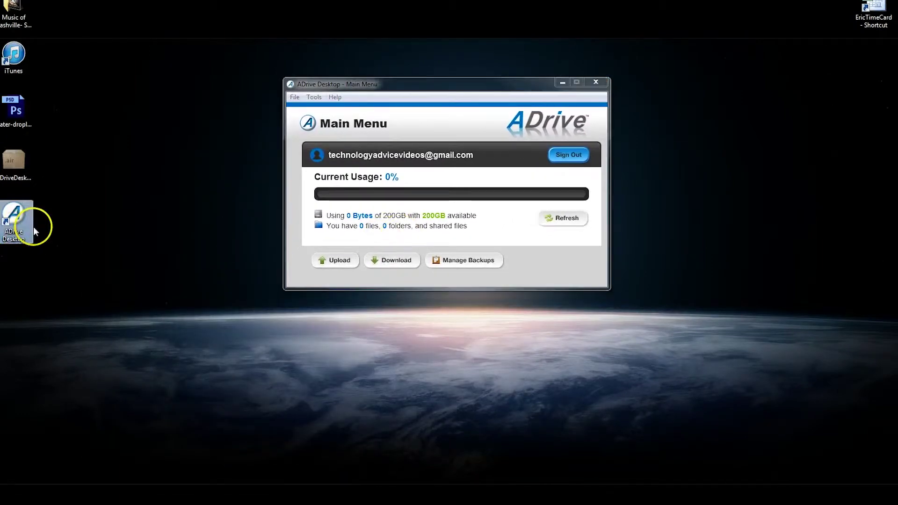
{"action": "left_click", "coordinate": [431, 242]}
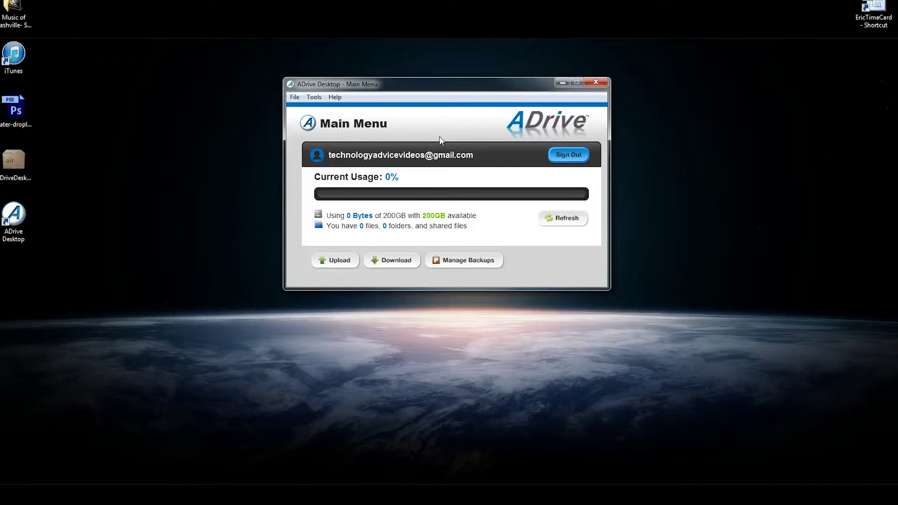
Step: Reposition the Main Menu window and open the Upload window with 0 items queued
{"action": "left_click_drag", "start_coordinate": [439, 86], "coordinate": [434, 86]}
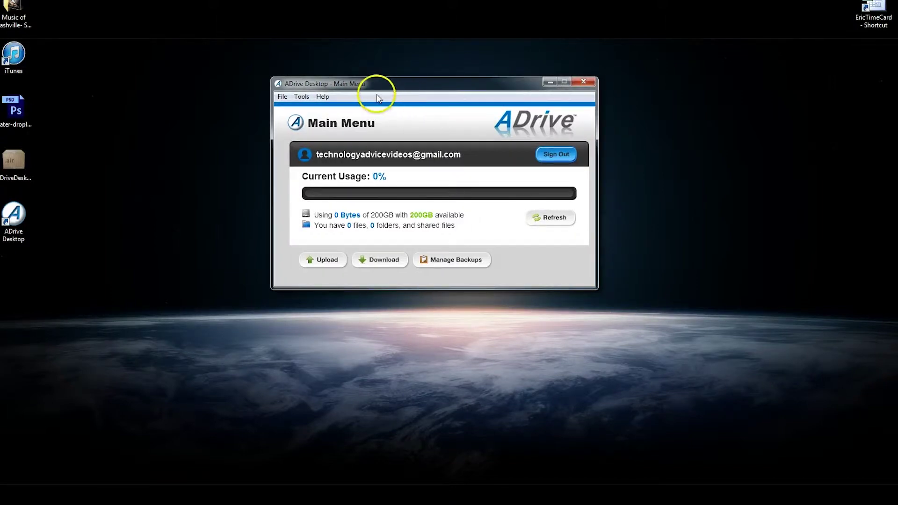
{"action": "left_click_drag", "start_coordinate": [380, 85], "coordinate": [399, 84]}
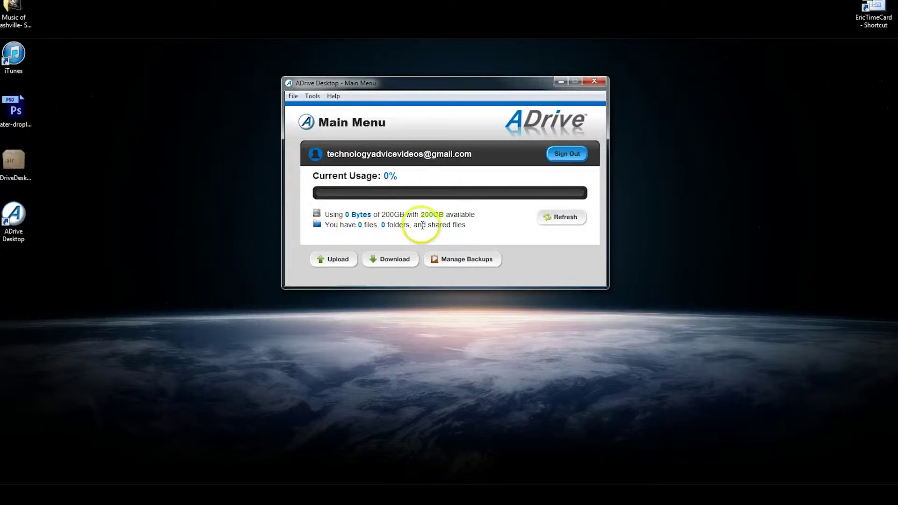
{"action": "left_click", "coordinate": [333, 260]}
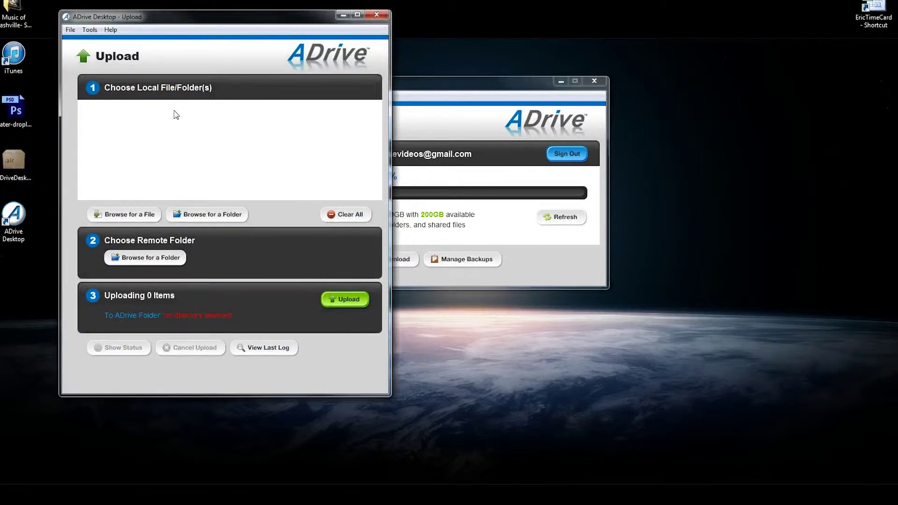
Step: Preview the Remote Folders chooser for the upload destination, then close it and the Upload window
{"action": "left_click", "coordinate": [150, 260]}
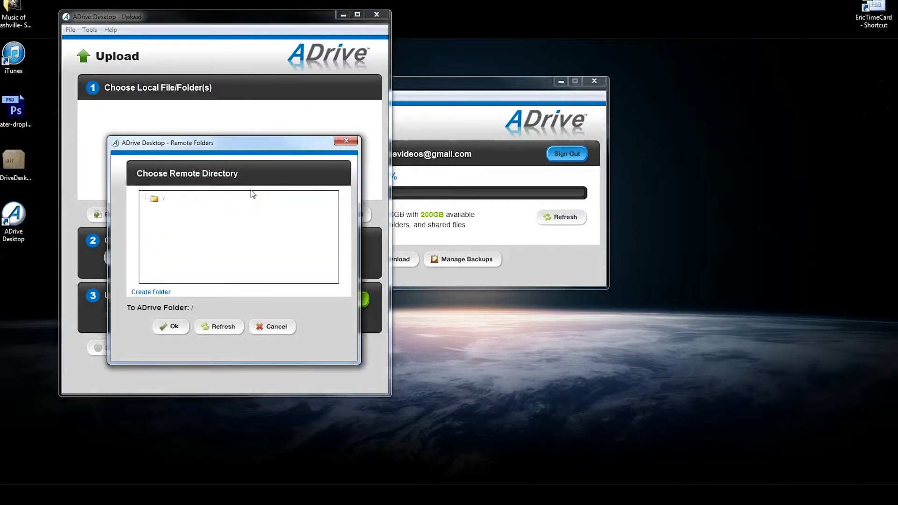
{"action": "left_click", "coordinate": [346, 140]}
{"action": "left_click", "coordinate": [376, 15]}
Step: Preview and close the Download form, move the Main Menu left, and open the Backup Dashboard
{"action": "left_click", "coordinate": [391, 260]}
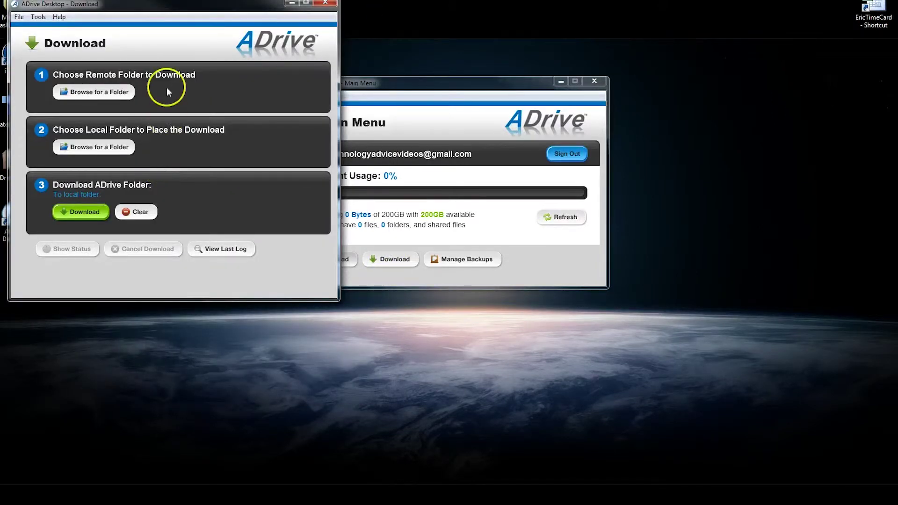
{"action": "left_click", "coordinate": [325, 3]}
{"action": "left_click_drag", "start_coordinate": [425, 85], "coordinate": [357, 85]}
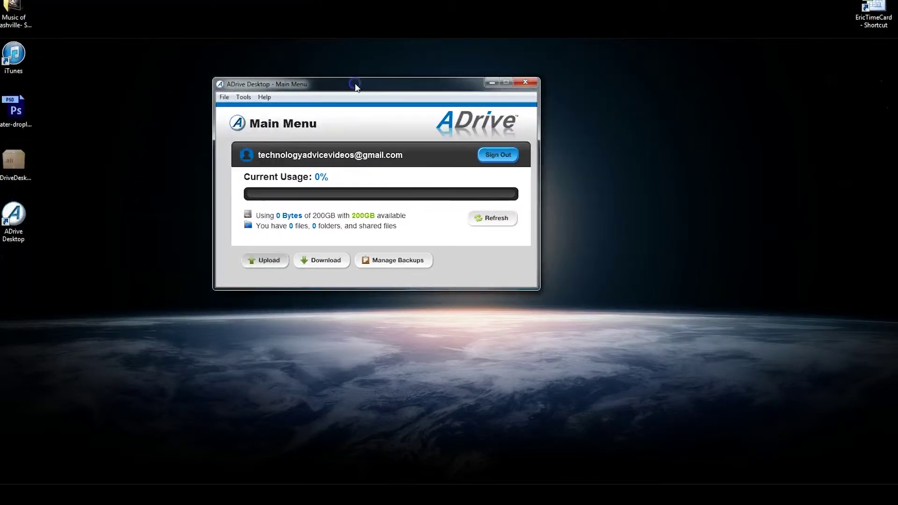
{"action": "left_click", "coordinate": [408, 262]}
{"action": "left_click_drag", "start_coordinate": [353, 106], "coordinate": [301, 118]}
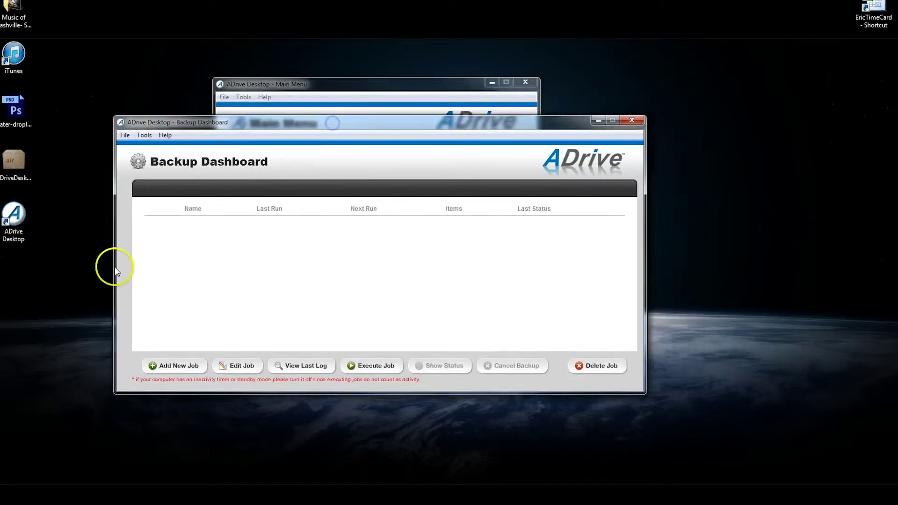
{"action": "left_click", "coordinate": [250, 283]}
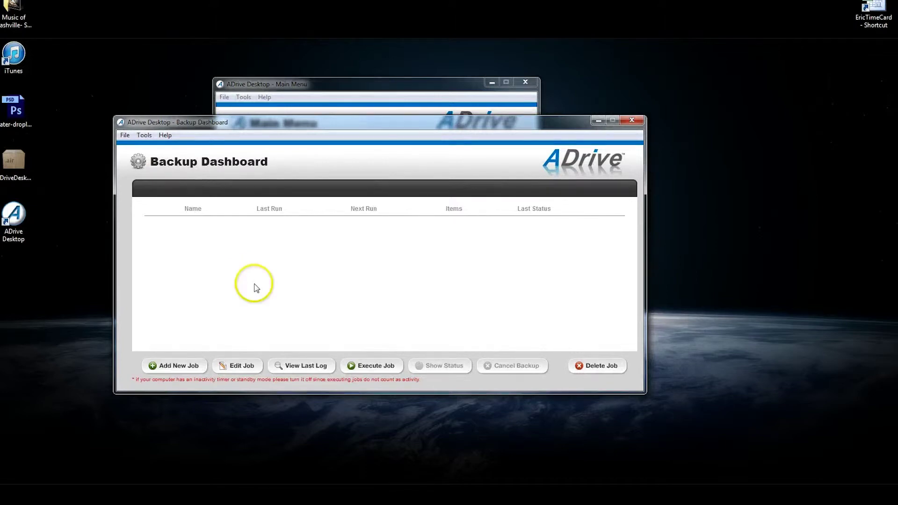
{"action": "left_click", "coordinate": [167, 366]}
{"action": "left_click", "coordinate": [258, 315]}
{"action": "scroll", "coordinate": [218, 170], "scroll_direction": "down", "scroll_amount": 2}
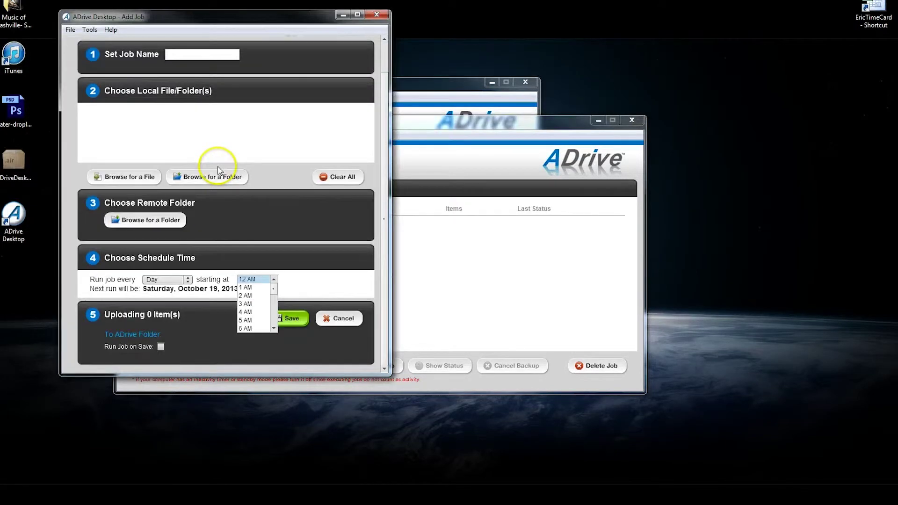
{"action": "scroll", "coordinate": [218, 170], "scroll_direction": "up", "scroll_amount": 2}
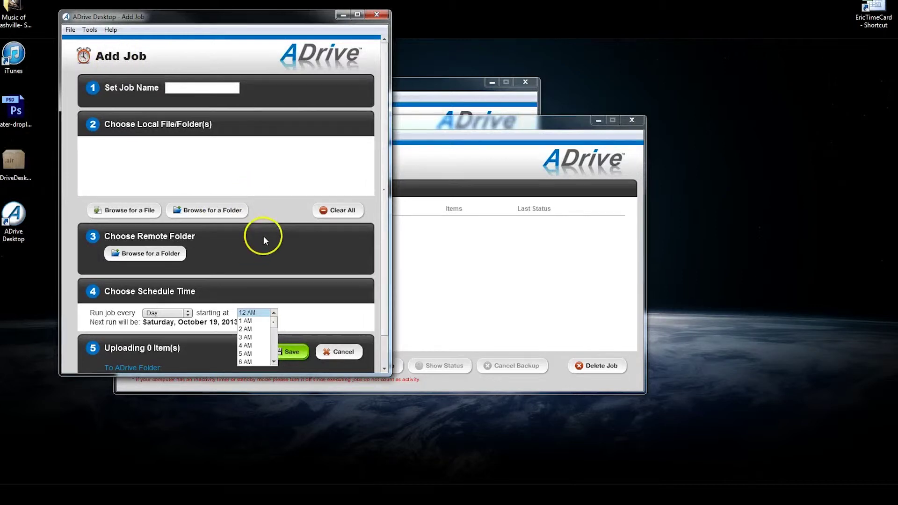
{"action": "scroll", "coordinate": [264, 240], "scroll_direction": "down", "scroll_amount": 2}
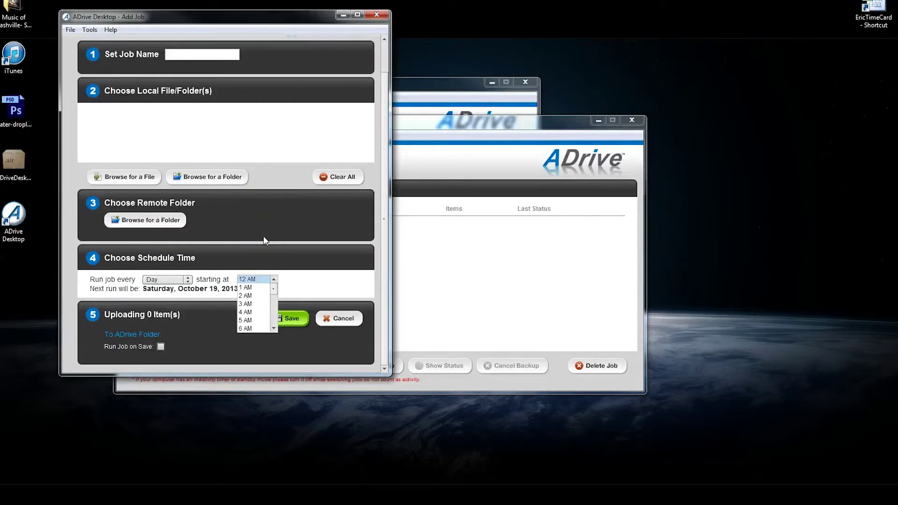
{"action": "left_click", "coordinate": [376, 14]}
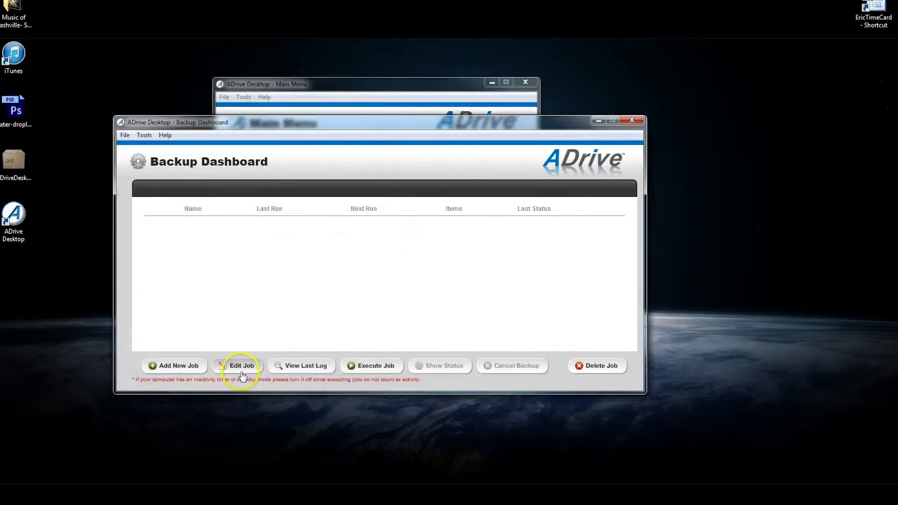
{"action": "left_click", "coordinate": [242, 370]}
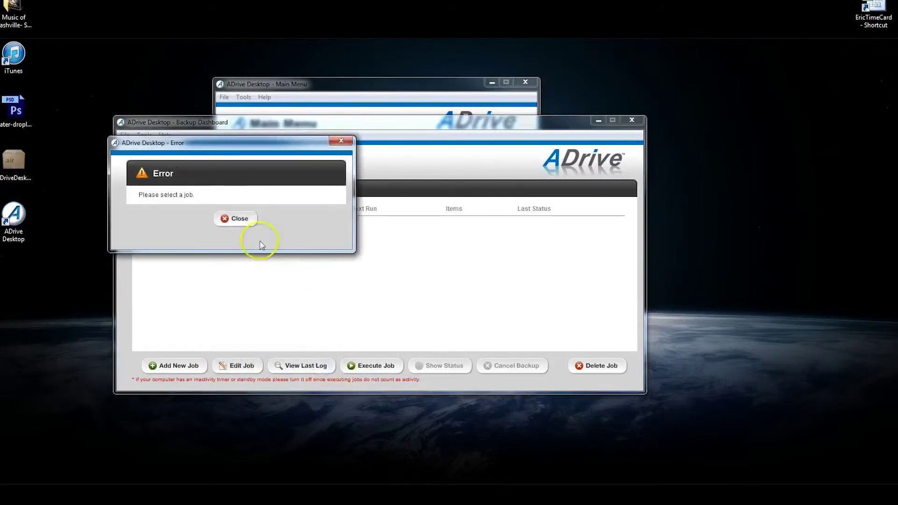
{"action": "left_click", "coordinate": [240, 219]}
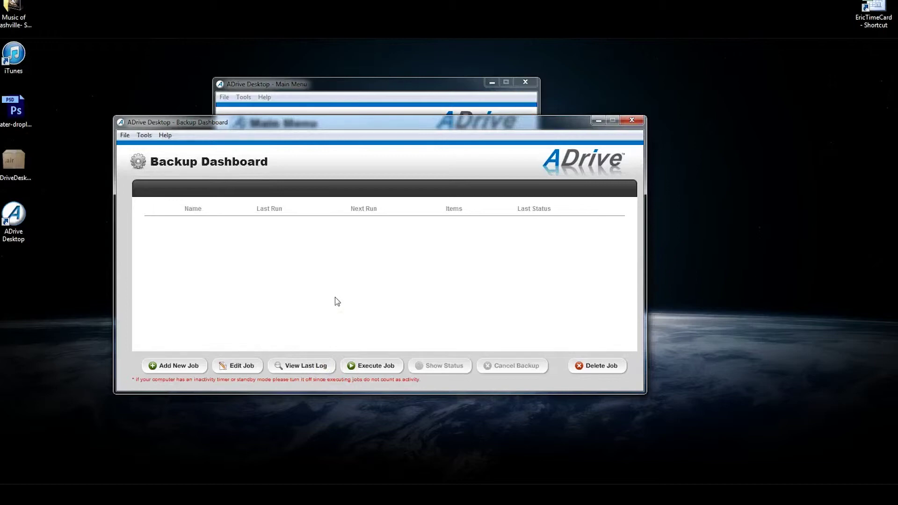
{"action": "left_click", "coordinate": [632, 120]}
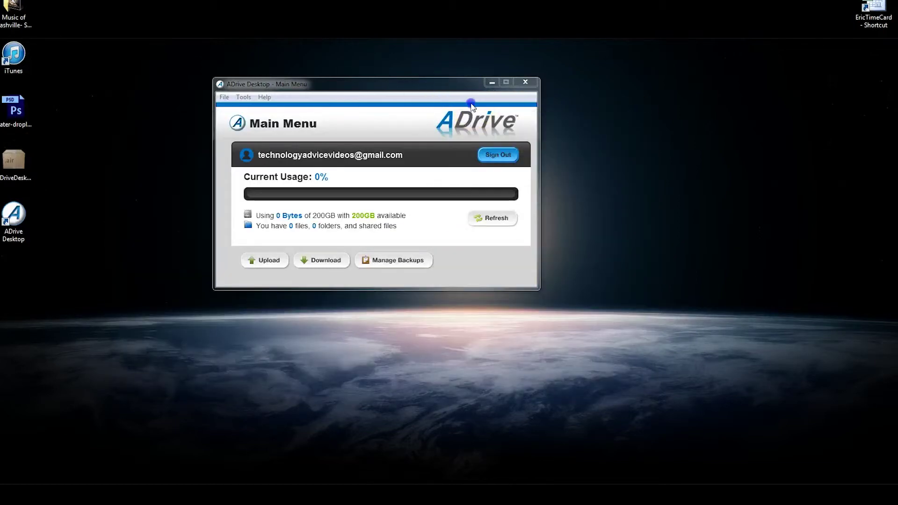
{"action": "left_click_drag", "start_coordinate": [451, 89], "coordinate": [499, 97]}
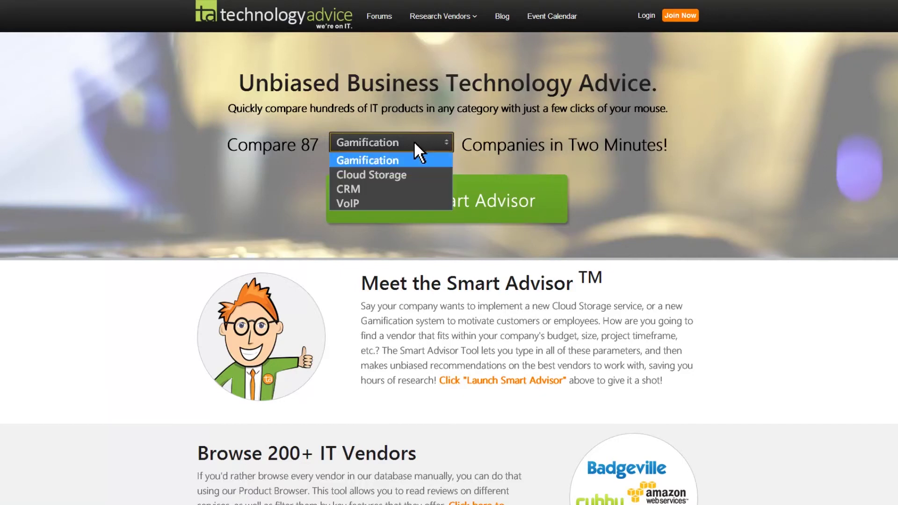
Step: Launch Smart Advisor for Cloud Storage, set the project goal to Storage, and view the industry choices
{"action": "left_click", "coordinate": [413, 177]}
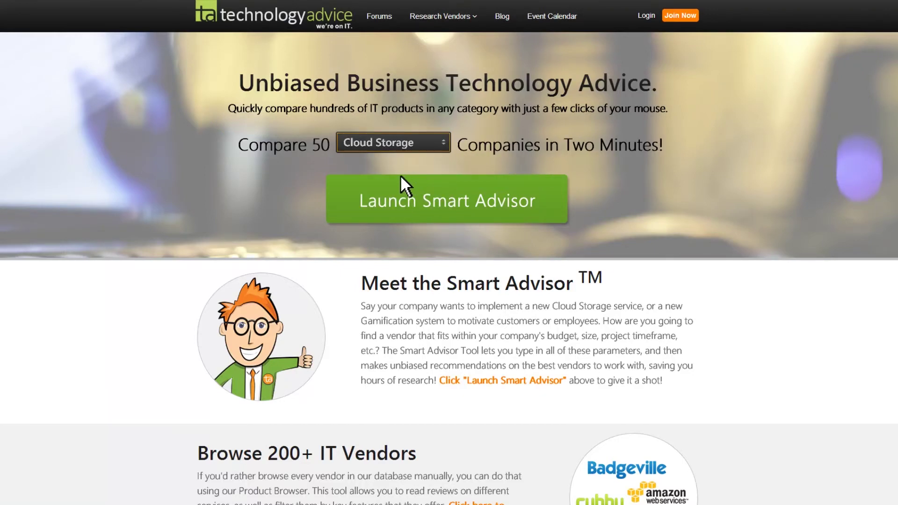
{"action": "left_click", "coordinate": [349, 189]}
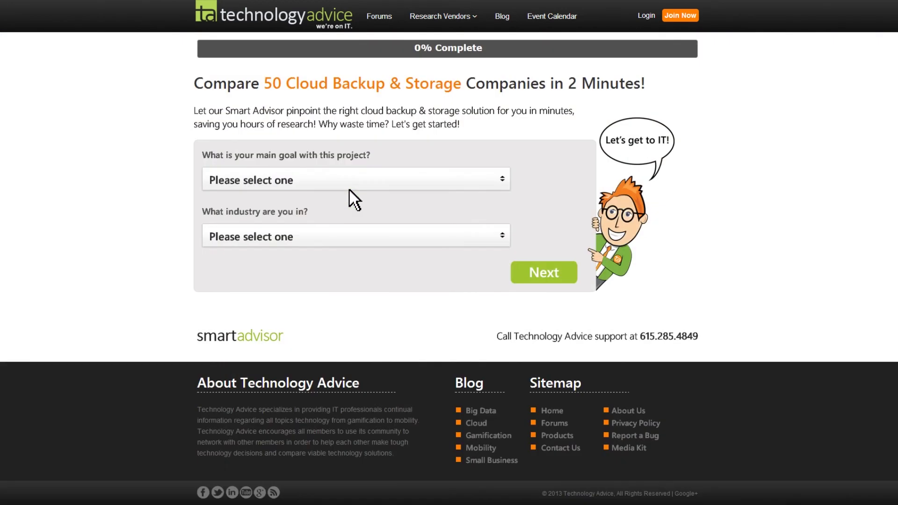
{"action": "left_click", "coordinate": [308, 181]}
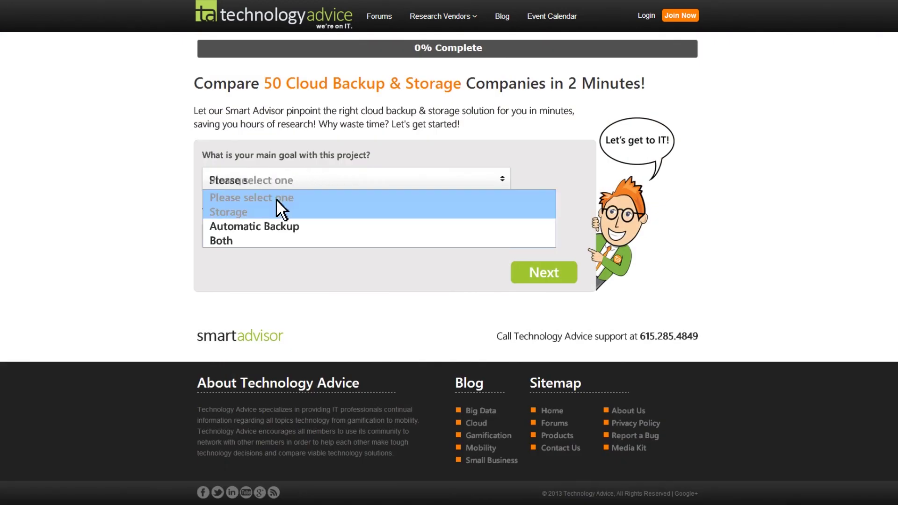
{"action": "left_click", "coordinate": [276, 212]}
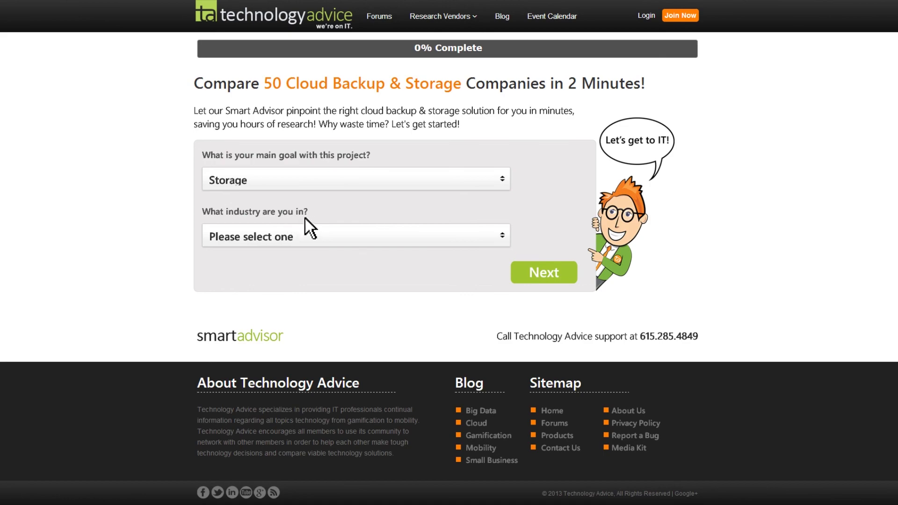
{"action": "left_click", "coordinate": [346, 237]}
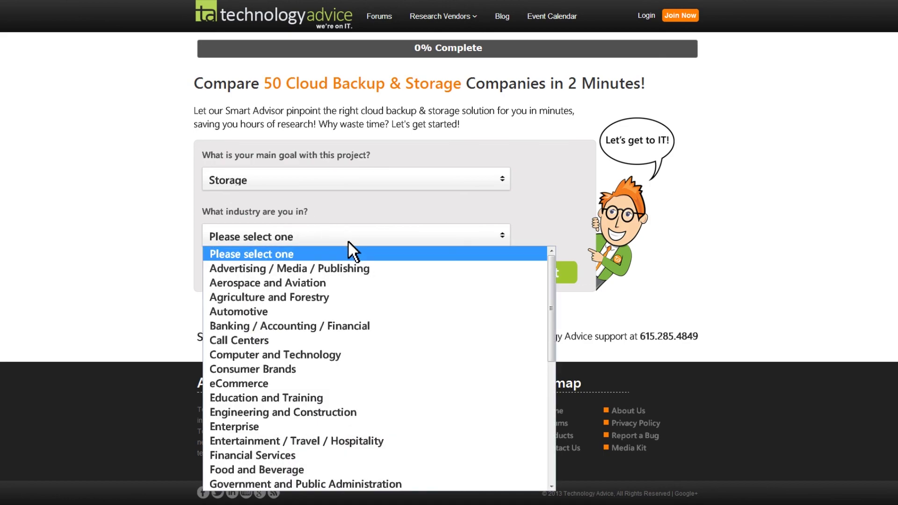